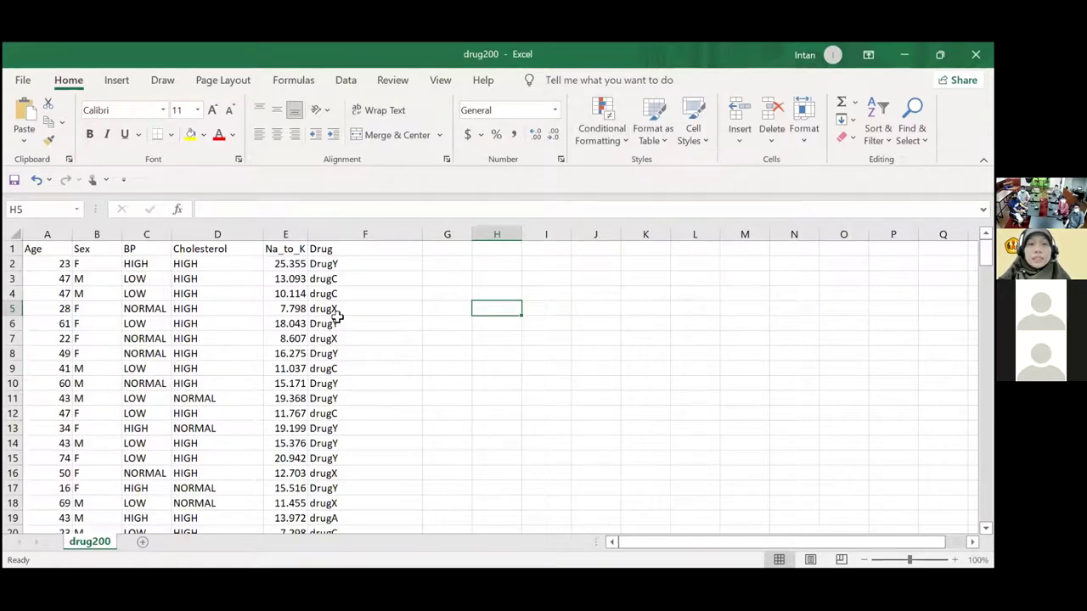
Examine the Age, Sex, BP, Cholesterol, Na_to_K and Drug columns of the drug200 sheet one at a time.
{"action": "left_click", "coordinate": [62, 230]}
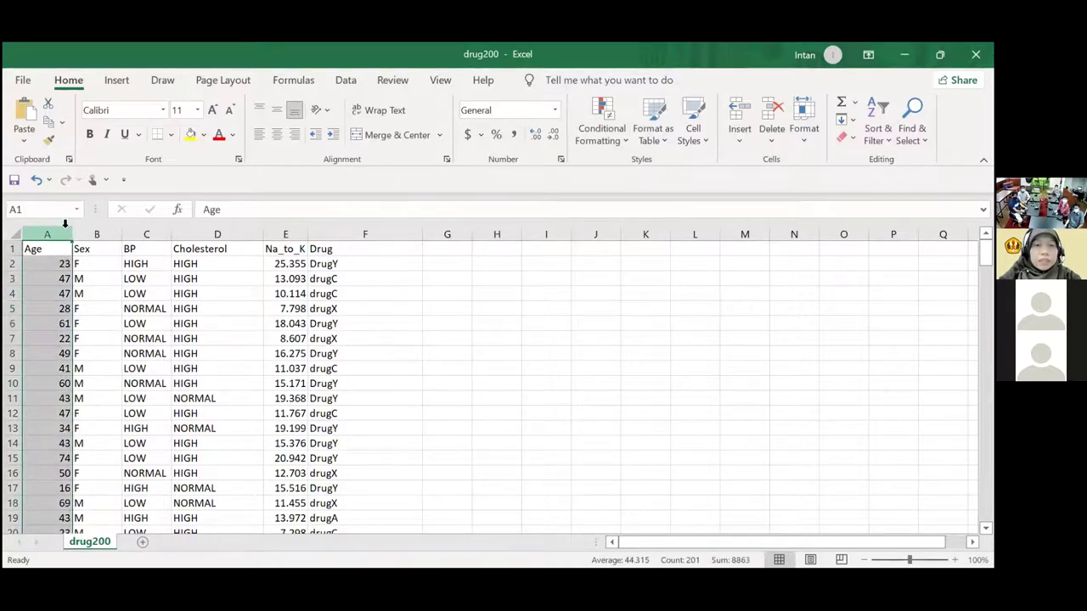
{"action": "left_click", "coordinate": [349, 227]}
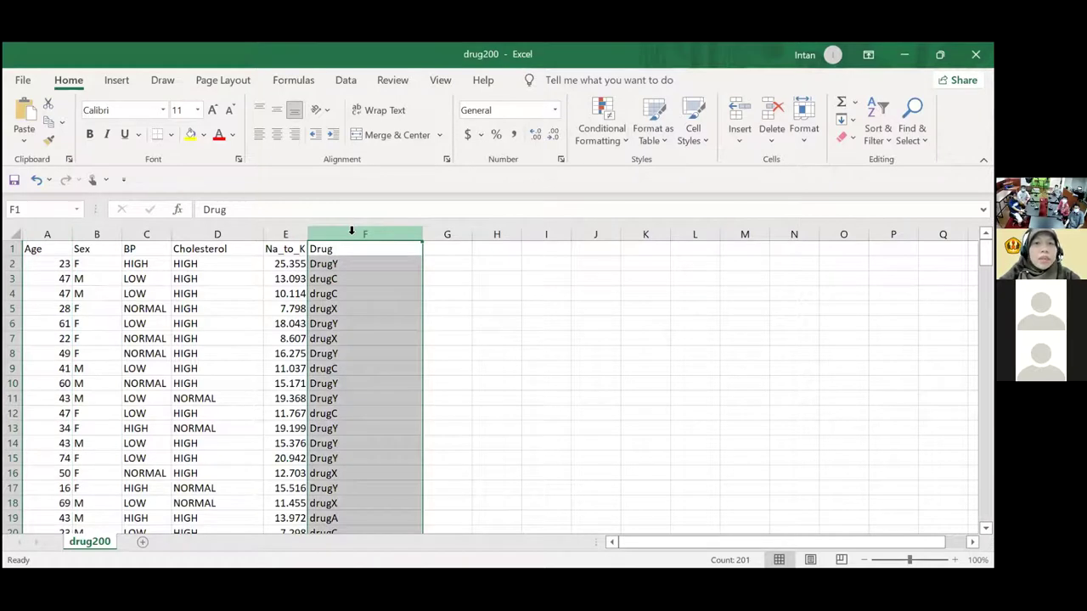
{"action": "left_click", "coordinate": [47, 227]}
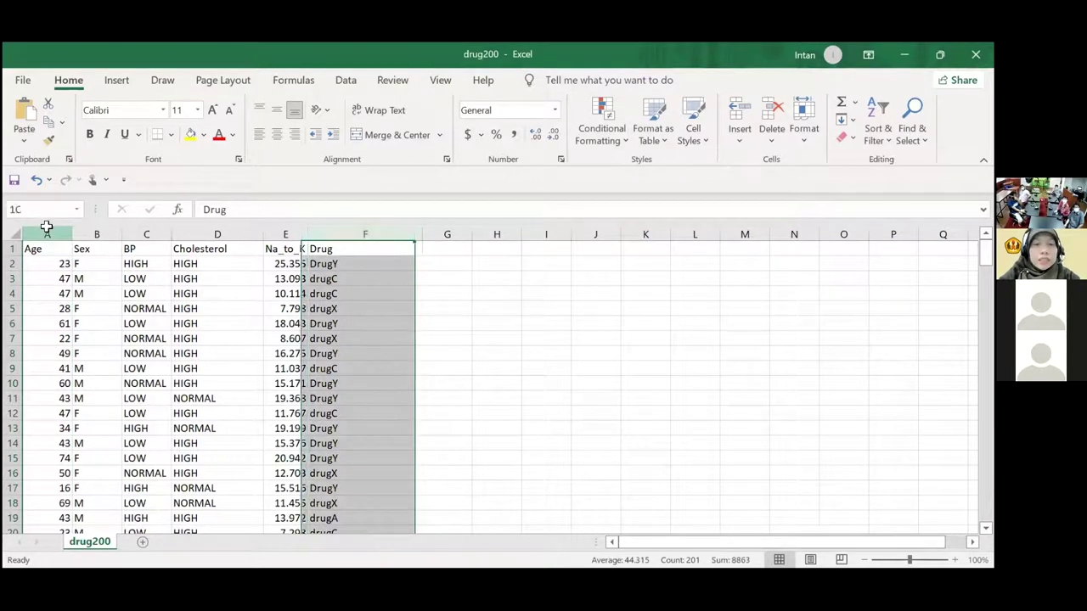
{"action": "left_click", "coordinate": [91, 234]}
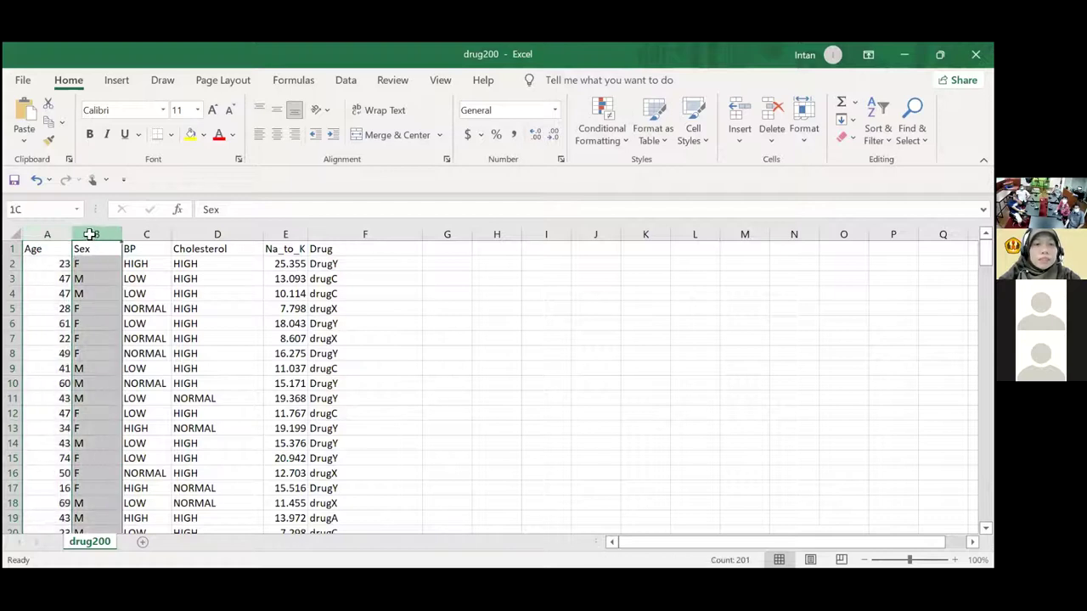
{"action": "left_click", "coordinate": [150, 230]}
{"action": "left_click", "coordinate": [200, 234]}
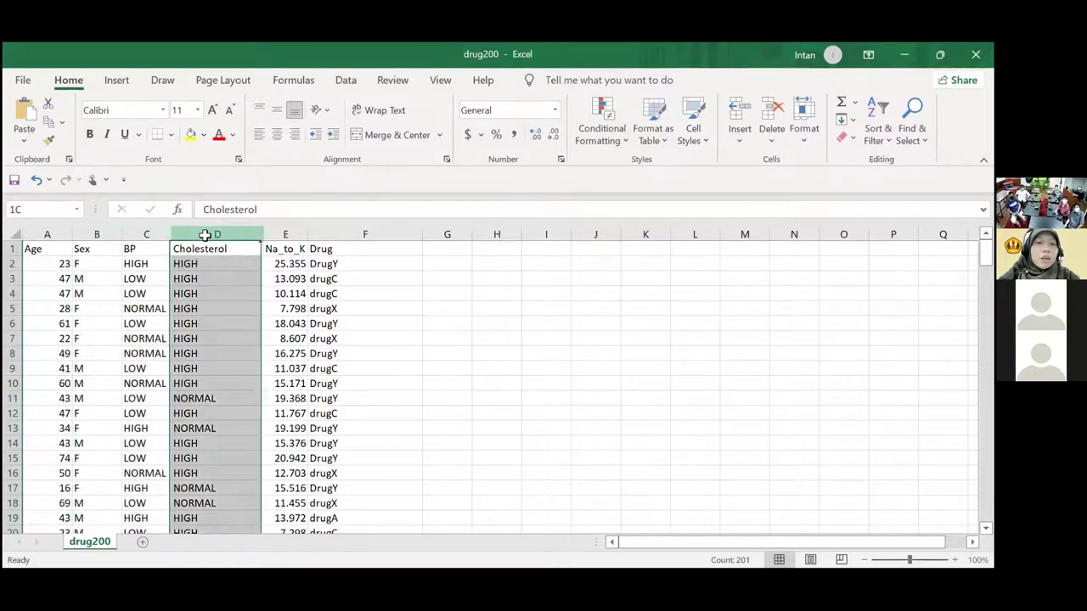
{"action": "left_click", "coordinate": [299, 237]}
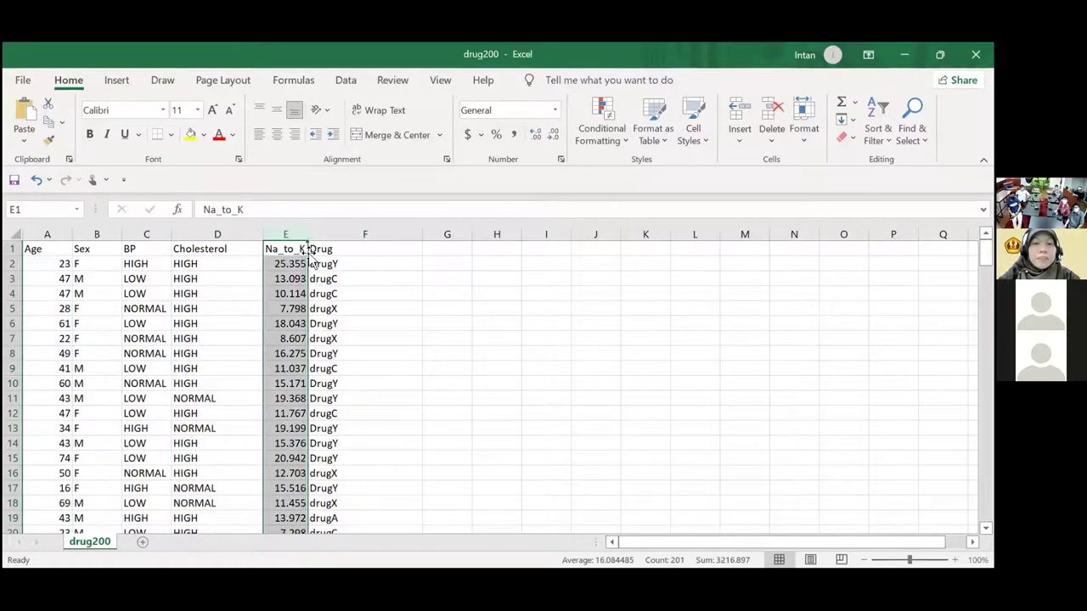
Review the drug200 records down to the last row and select the whole table back up to the header row.
{"action": "scroll", "coordinate": [153, 376], "scroll_direction": "down", "scroll_amount": 15}
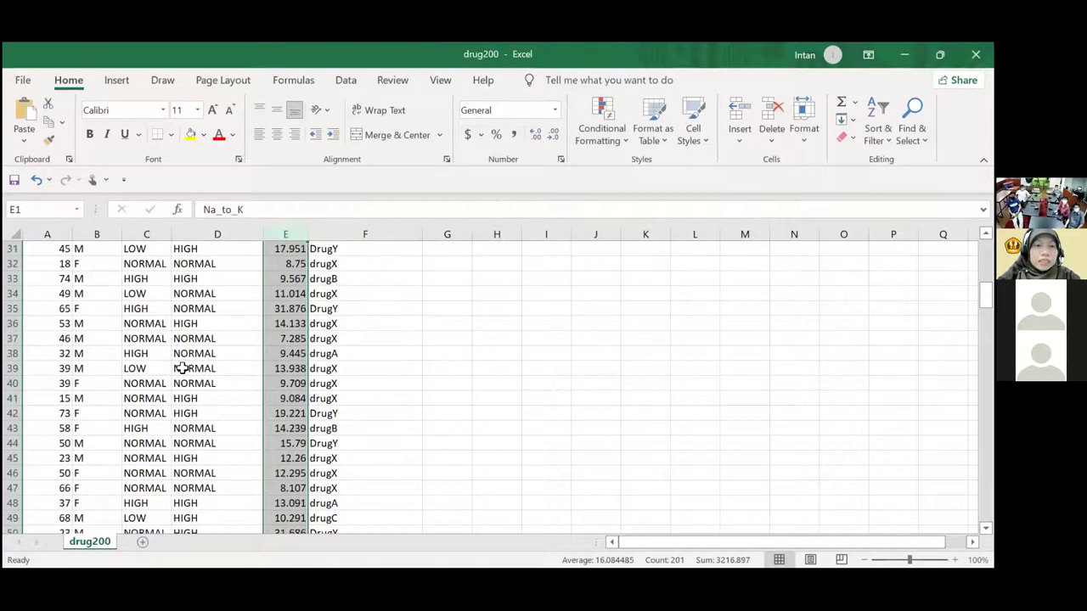
{"action": "scroll", "coordinate": [223, 378], "scroll_direction": "down", "scroll_amount": 17}
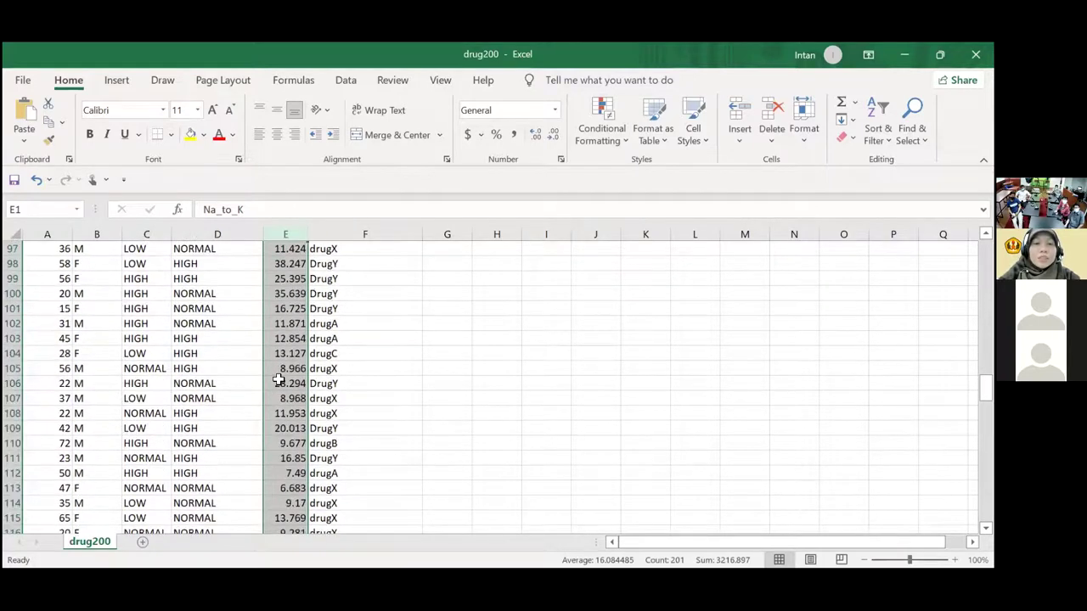
{"action": "scroll", "coordinate": [280, 382], "scroll_direction": "down", "scroll_amount": 10}
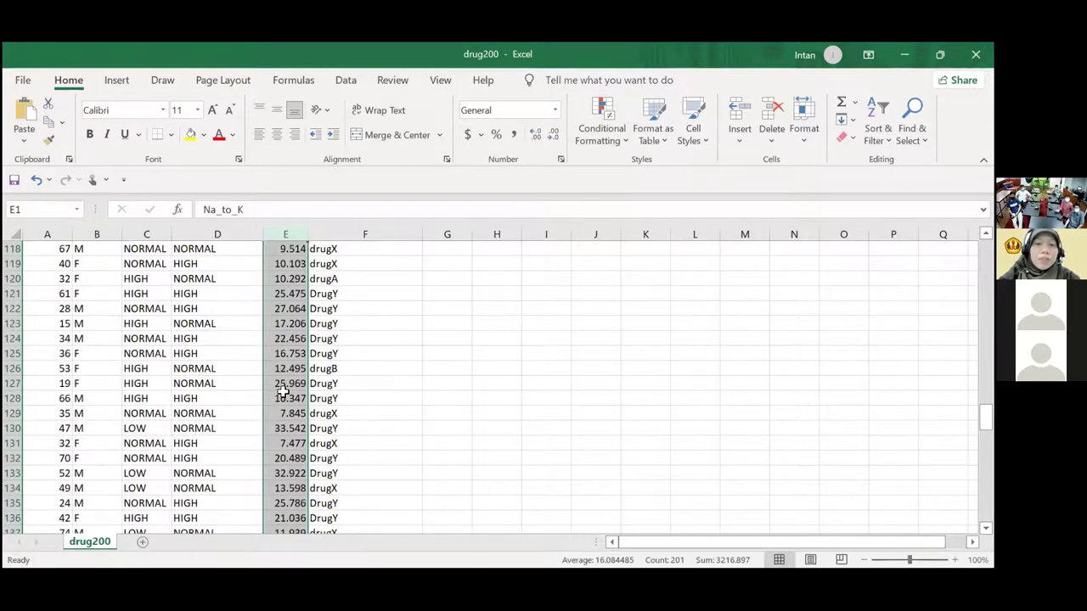
{"action": "scroll", "coordinate": [284, 393], "scroll_direction": "down", "scroll_amount": 5}
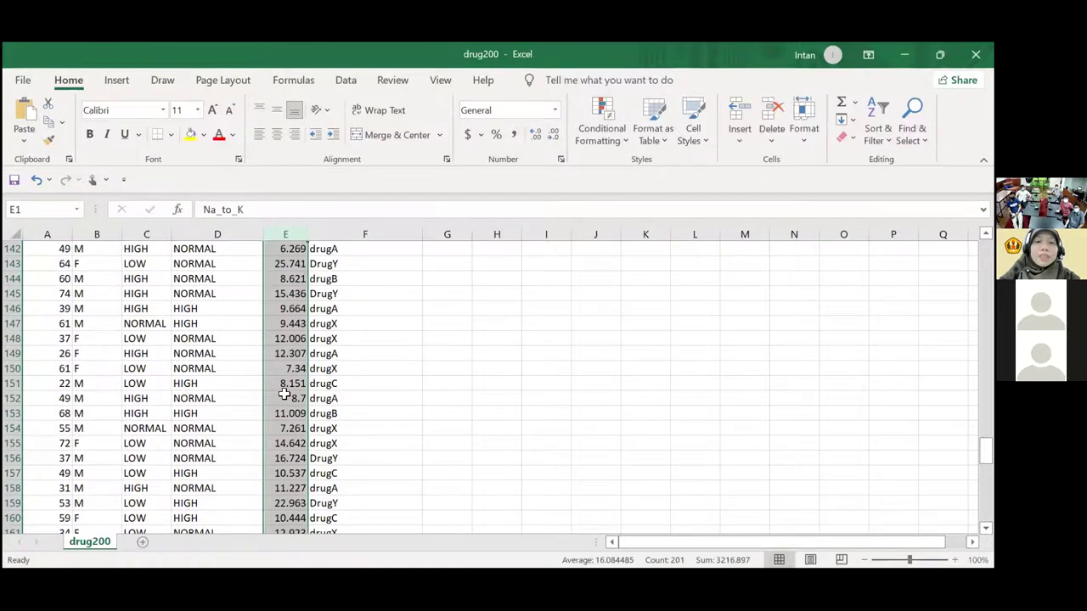
{"action": "scroll", "coordinate": [289, 393], "scroll_direction": "down", "scroll_amount": 12}
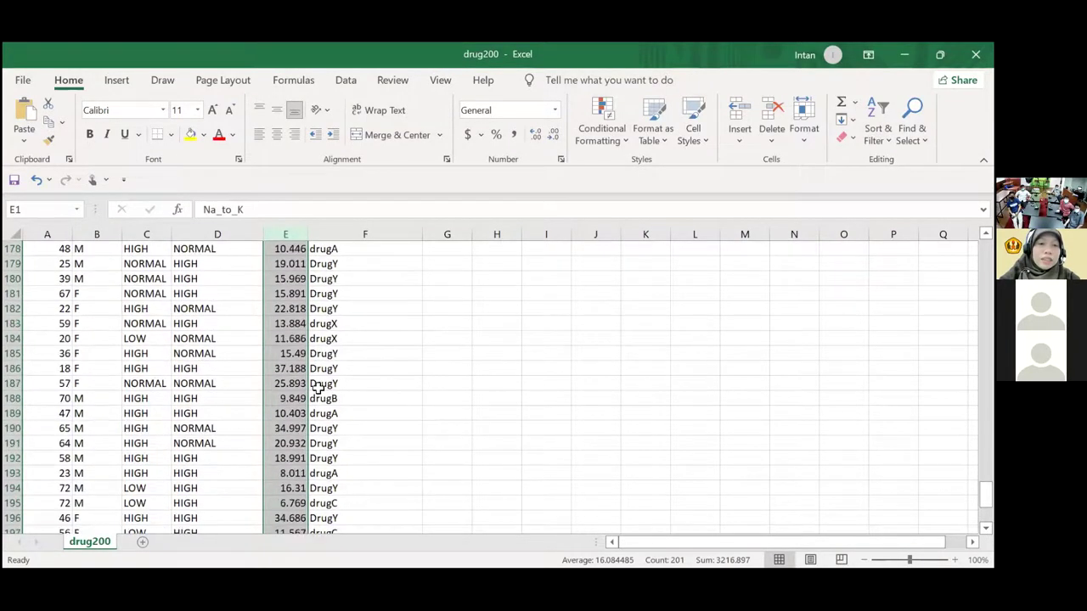
{"action": "scroll", "coordinate": [330, 388], "scroll_direction": "down", "scroll_amount": 9}
{"action": "scroll", "coordinate": [330, 388], "scroll_direction": "up", "scroll_amount": 4}
{"action": "left_click", "coordinate": [333, 368]}
{"action": "left_click_drag", "start_coordinate": [318, 359], "coordinate": [7, 140]}
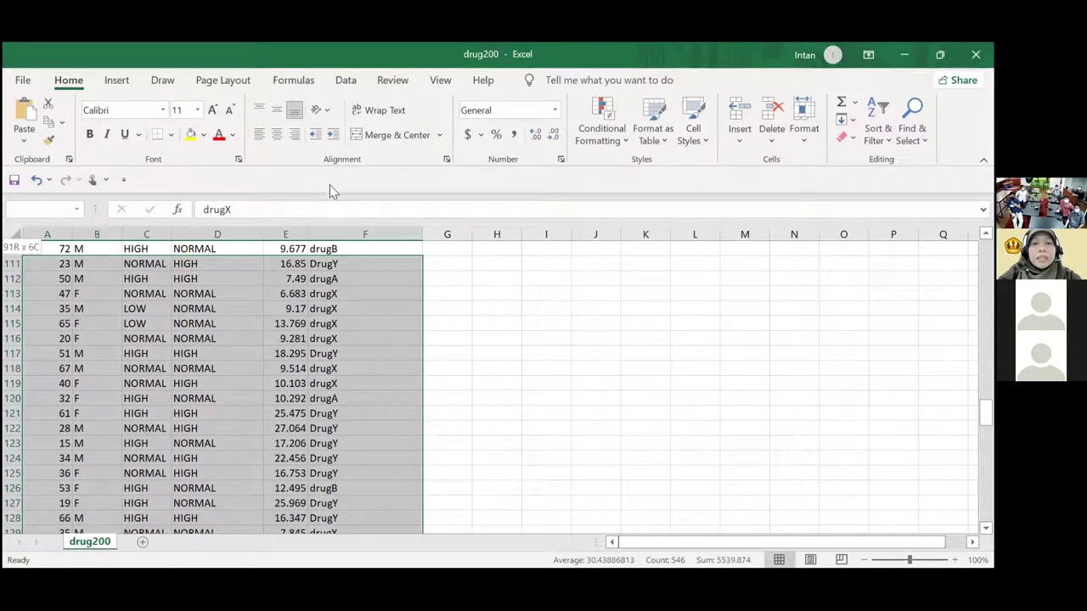
{"action": "key", "text": "ctrl+shift+Up"}
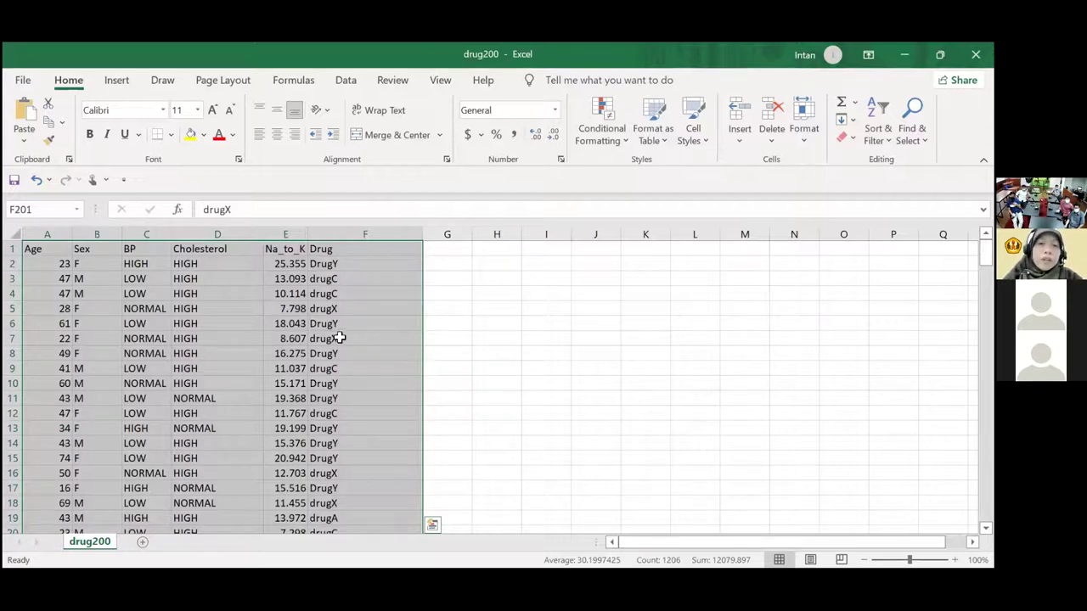
{"action": "left_click", "coordinate": [394, 276]}
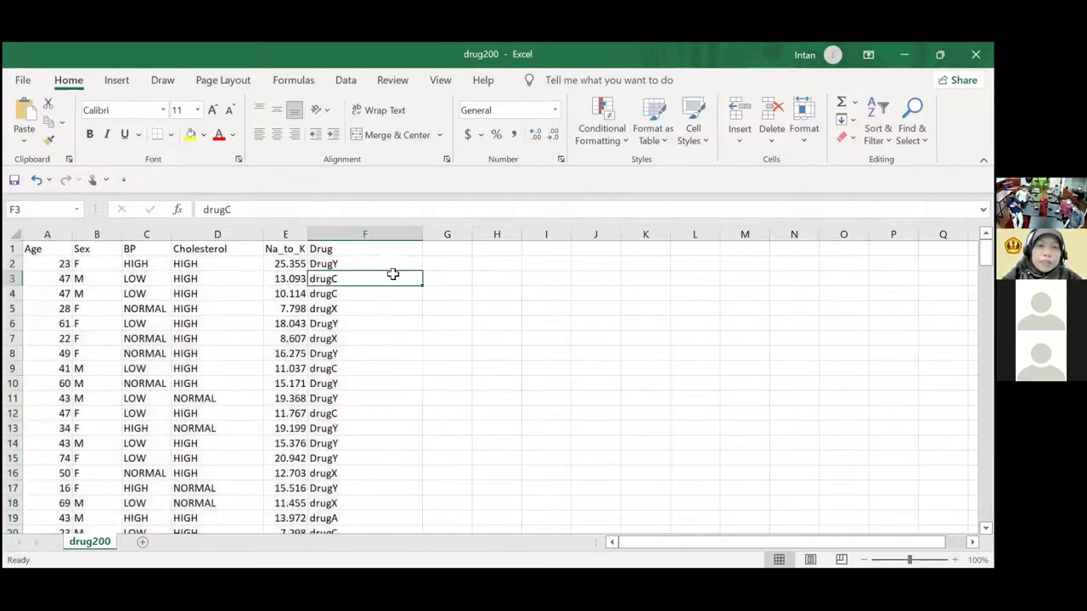
Examine the Drug target column against the input attribute columns from Age through Na_to_K.
{"action": "left_click", "coordinate": [336, 264]}
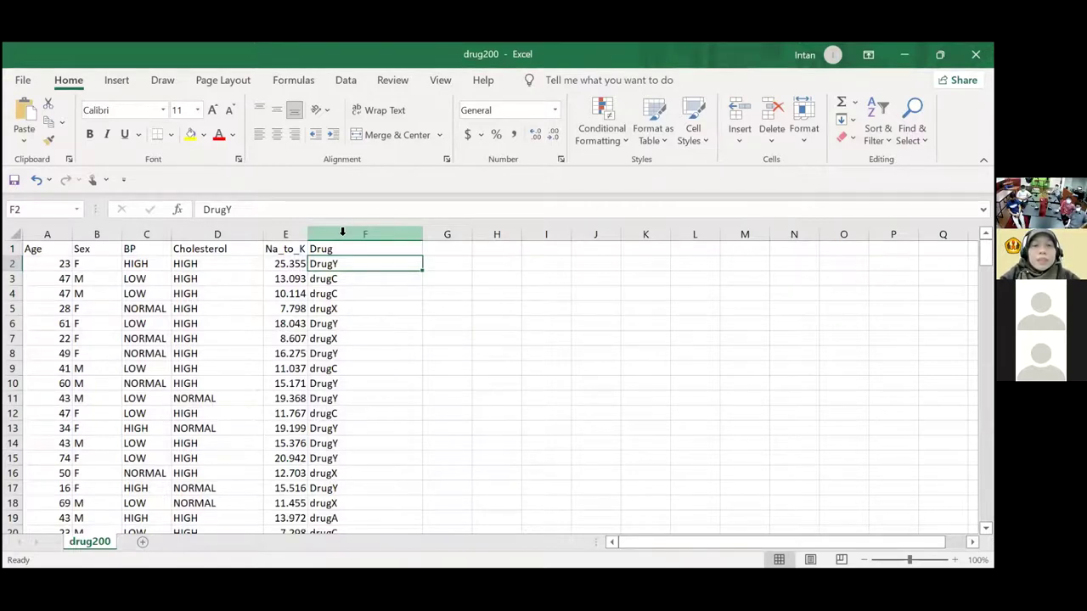
{"action": "left_click", "coordinate": [45, 234]}
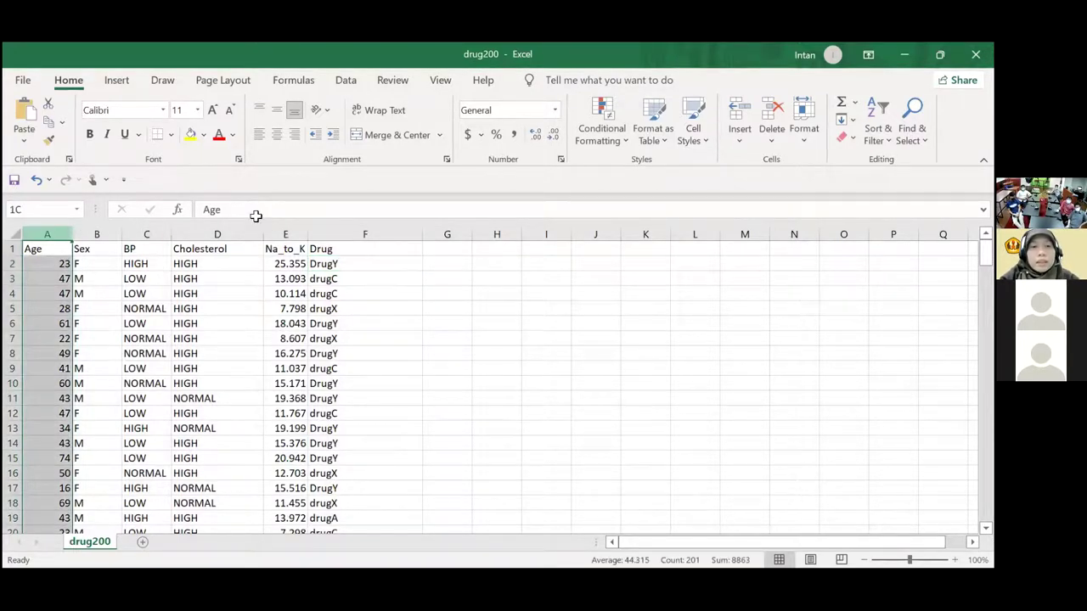
{"action": "left_click", "coordinate": [285, 234], "text": "shift"}
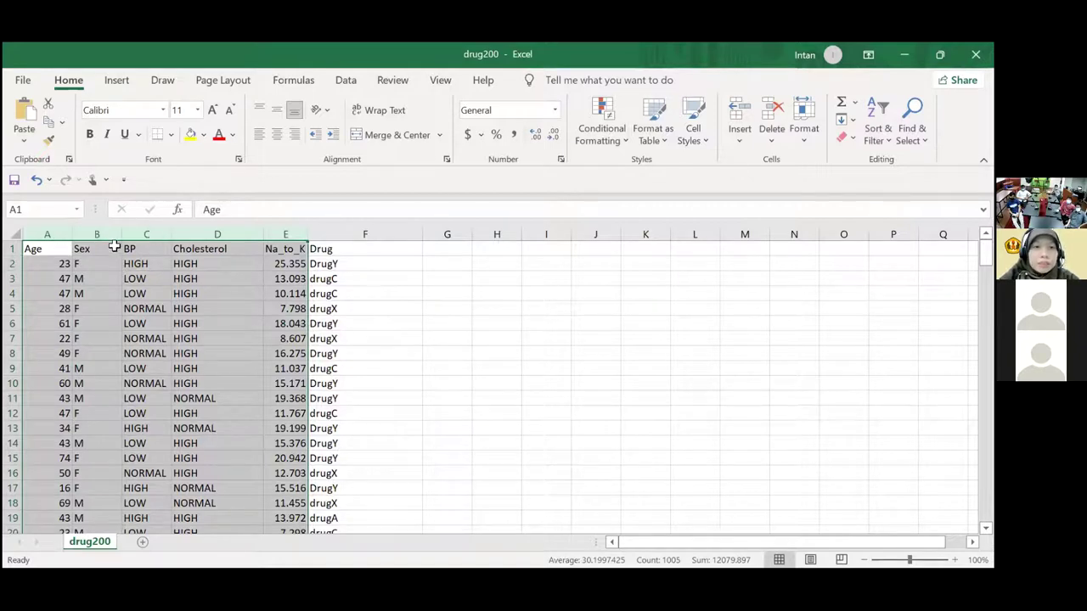
{"action": "left_click", "coordinate": [158, 250]}
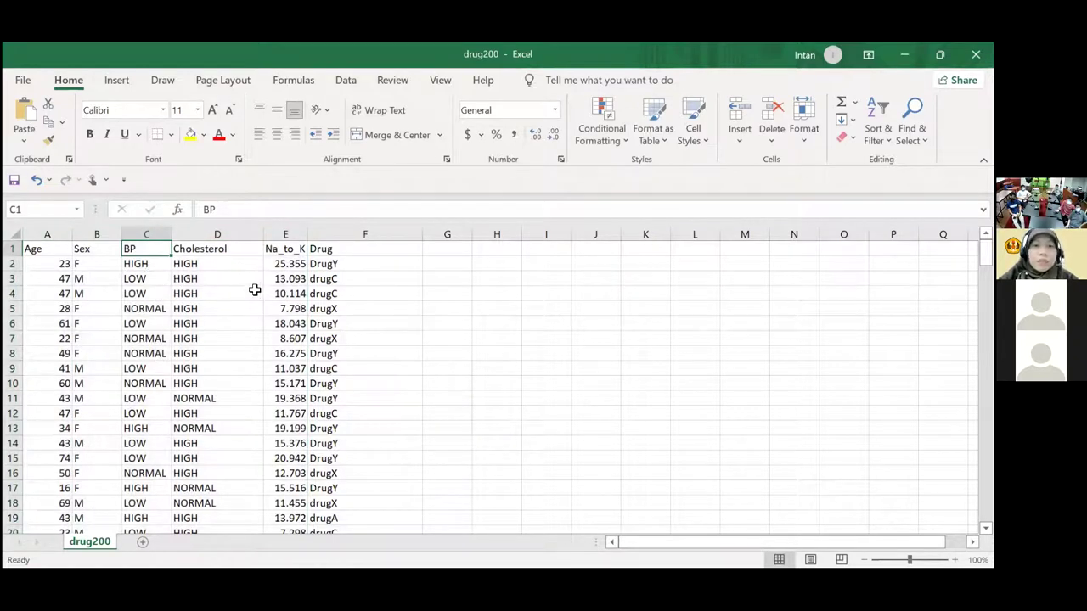
{"action": "left_click", "coordinate": [297, 248]}
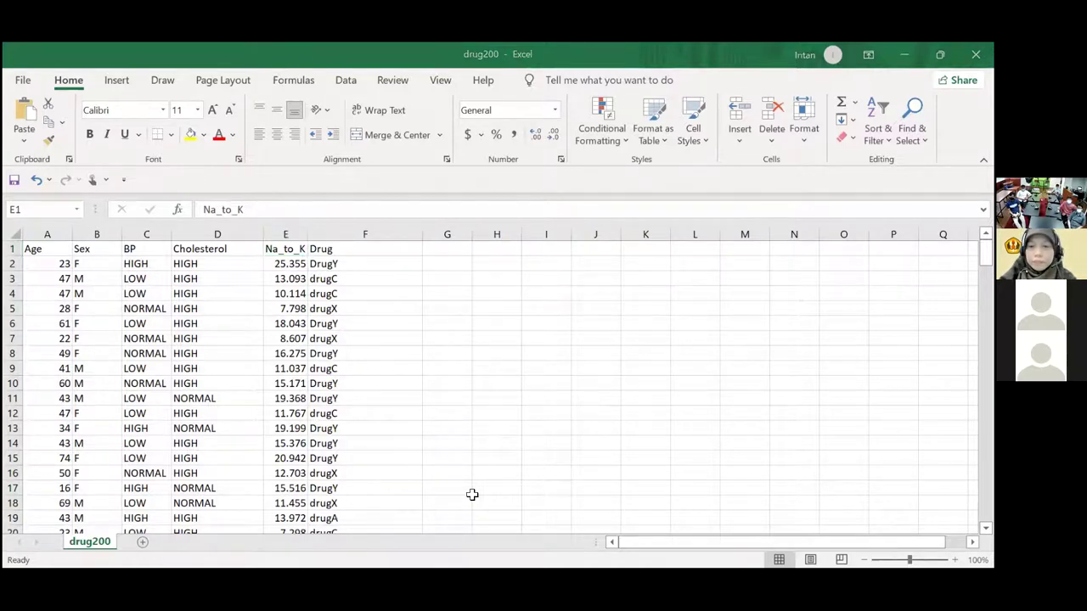
Switch to the Weka GUI Chooser, maximize it and launch the Explorer.
{"action": "key", "text": "alt+Tab"}
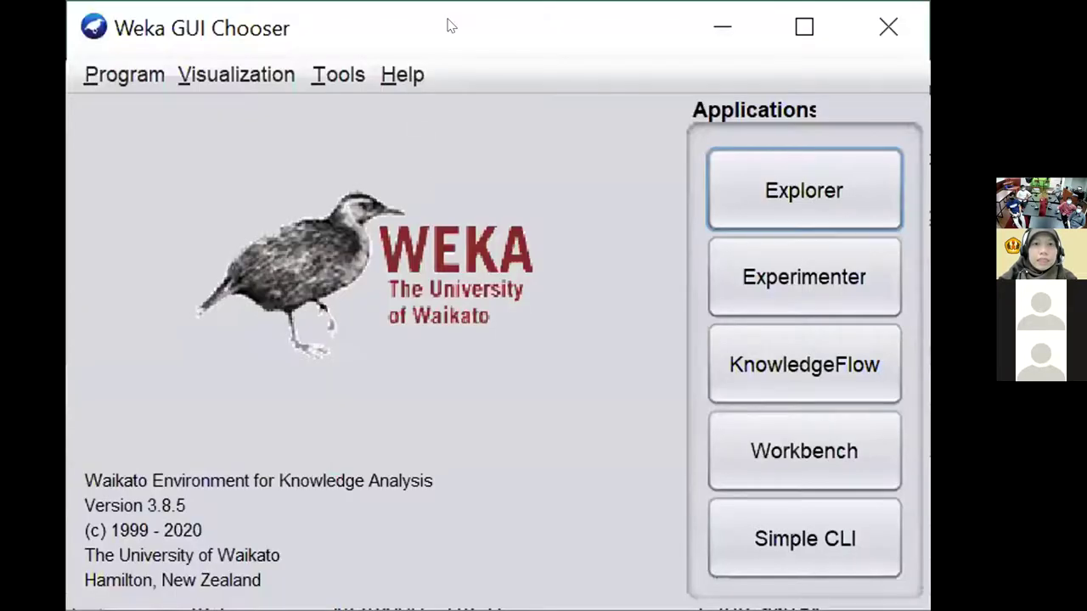
{"action": "left_click", "coordinate": [803, 27]}
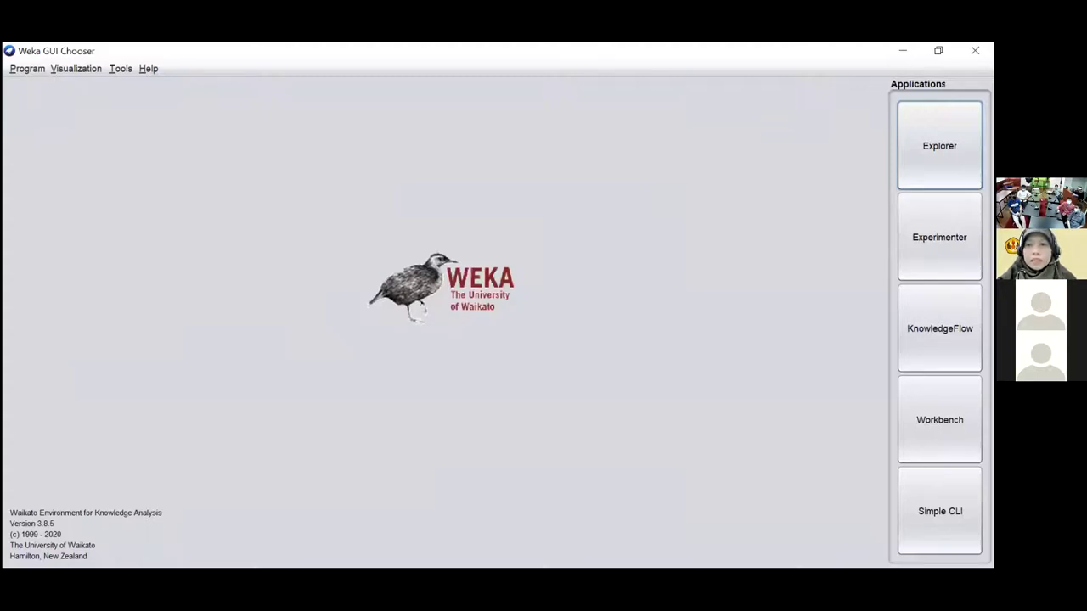
{"action": "left_click", "coordinate": [938, 145]}
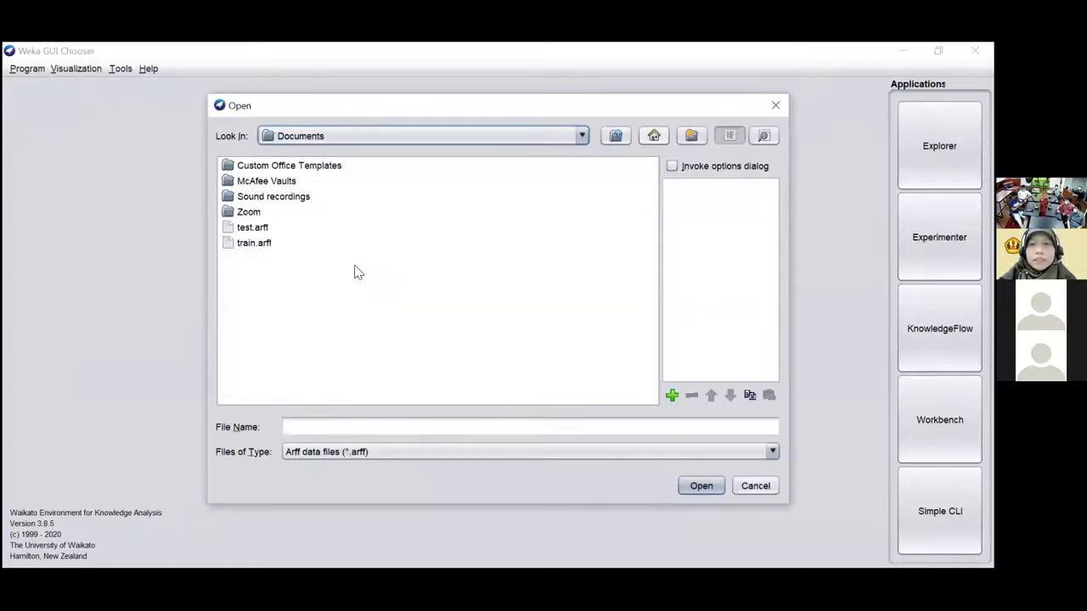
Load drug200.csv from the Desktop as the dataset, using the CSV data files type.
{"action": "key", "text": "alt+Down"}
{"action": "key", "text": "Down"}
{"action": "key", "text": "Down"}
{"action": "key", "text": "Down"}
{"action": "key", "text": "Down"}
{"action": "key", "text": "Down"}
{"action": "key", "text": "Down"}
{"action": "key", "text": "Up"}
{"action": "key", "text": "Up"}
{"action": "key", "text": "Return"}
{"action": "left_click", "coordinate": [357, 272]}
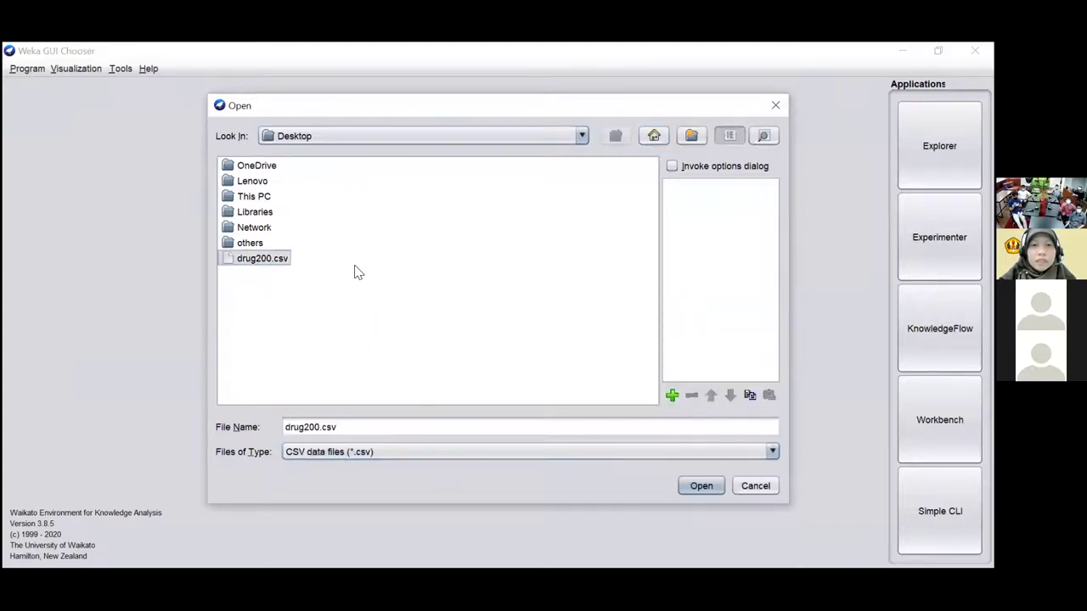
{"action": "key", "text": "Return"}
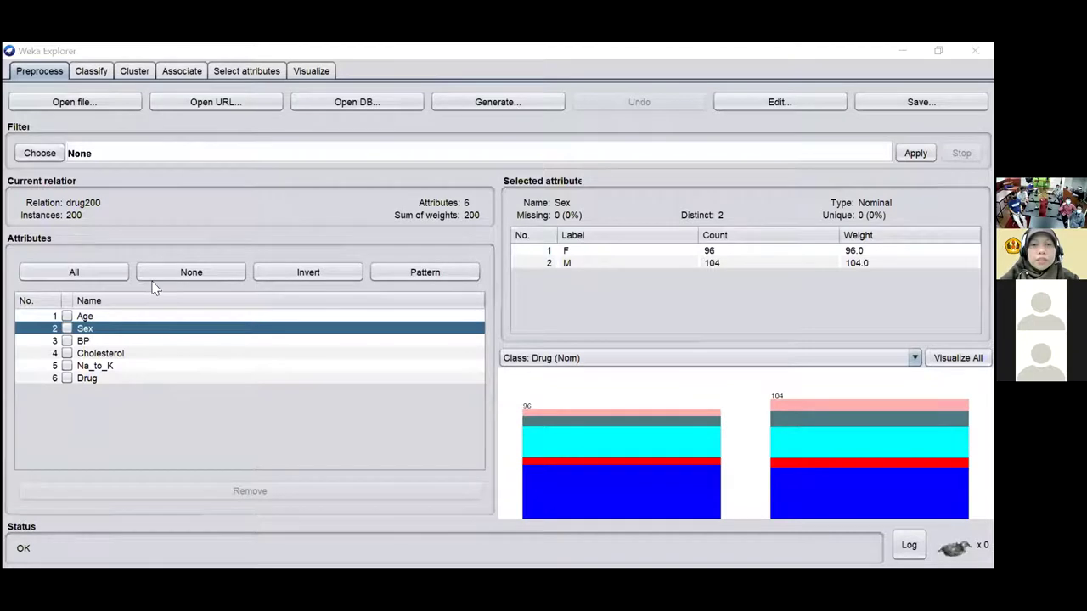
Review the statistics and class distribution of the Age and Drug attributes.
{"action": "left_click", "coordinate": [88, 317]}
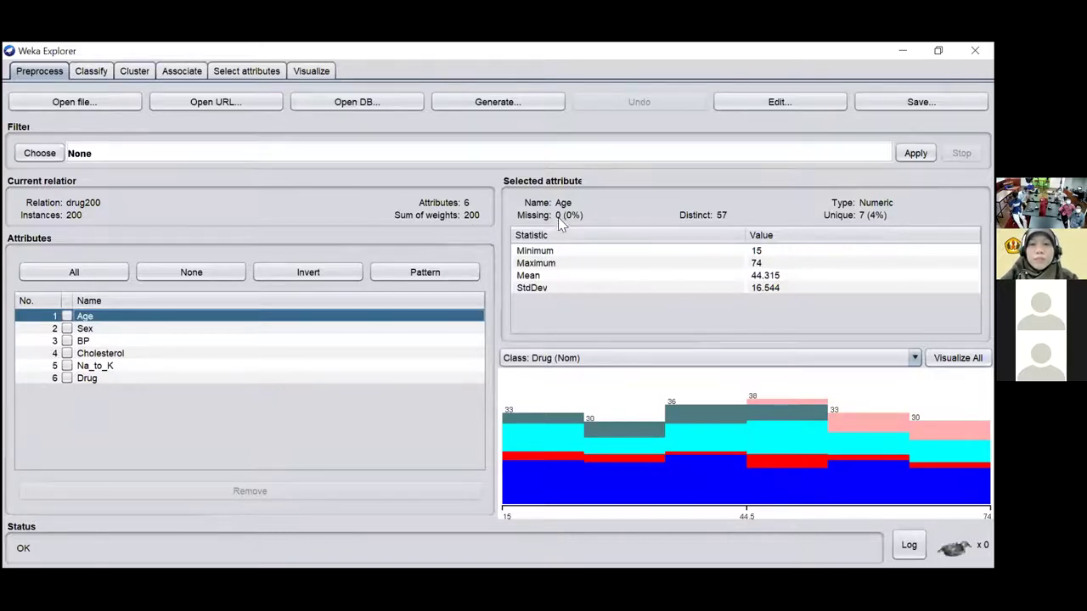
{"action": "left_click", "coordinate": [86, 379]}
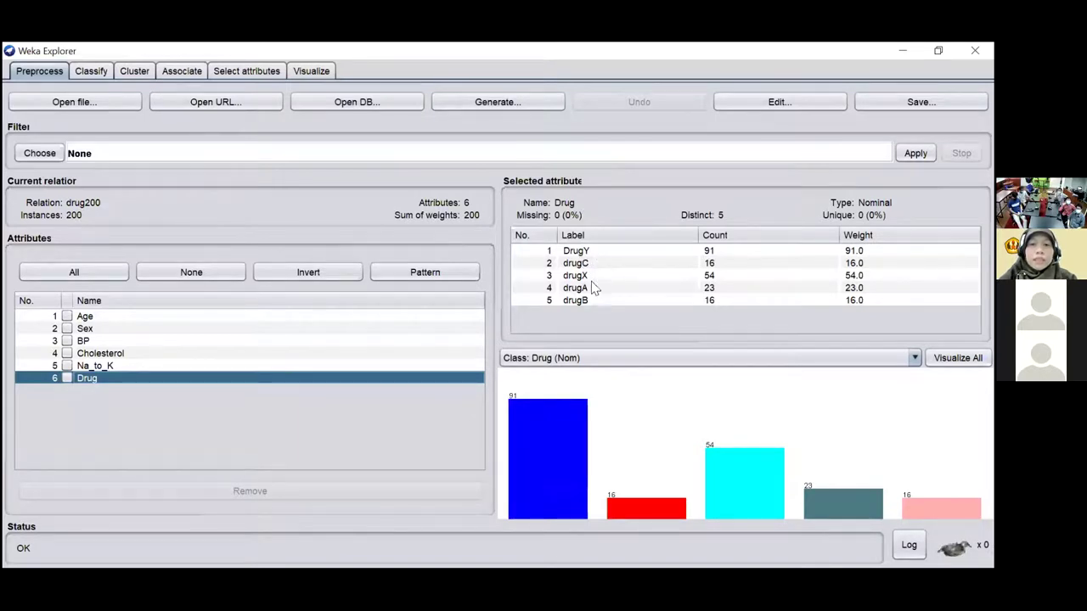
Choose the J48 decision tree as the classifier for the drug200 data.
{"action": "left_click", "coordinate": [92, 71]}
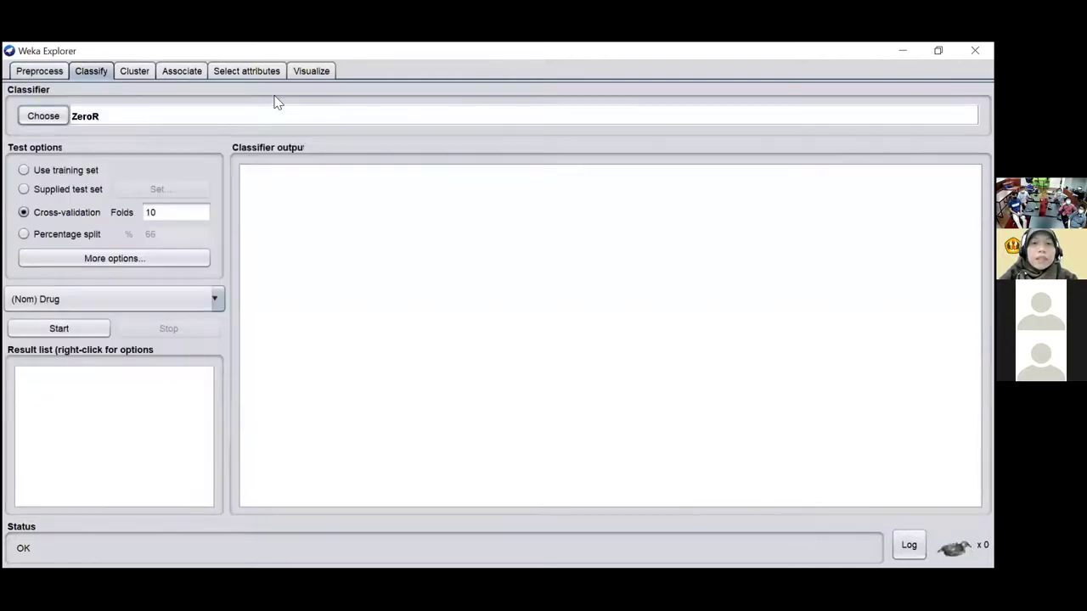
{"action": "left_click", "coordinate": [66, 118]}
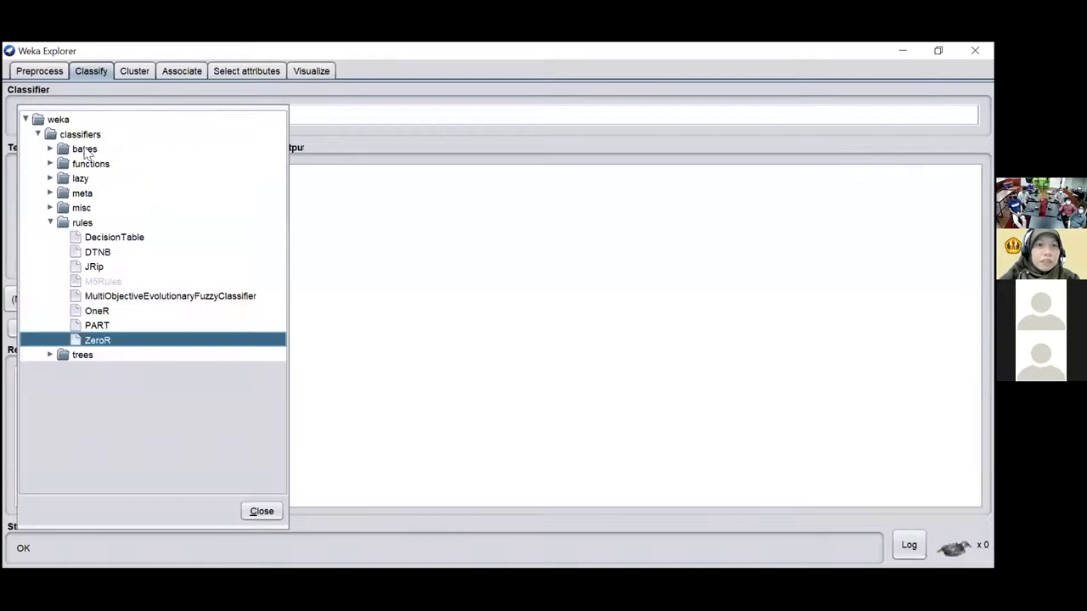
{"action": "left_click", "coordinate": [50, 148]}
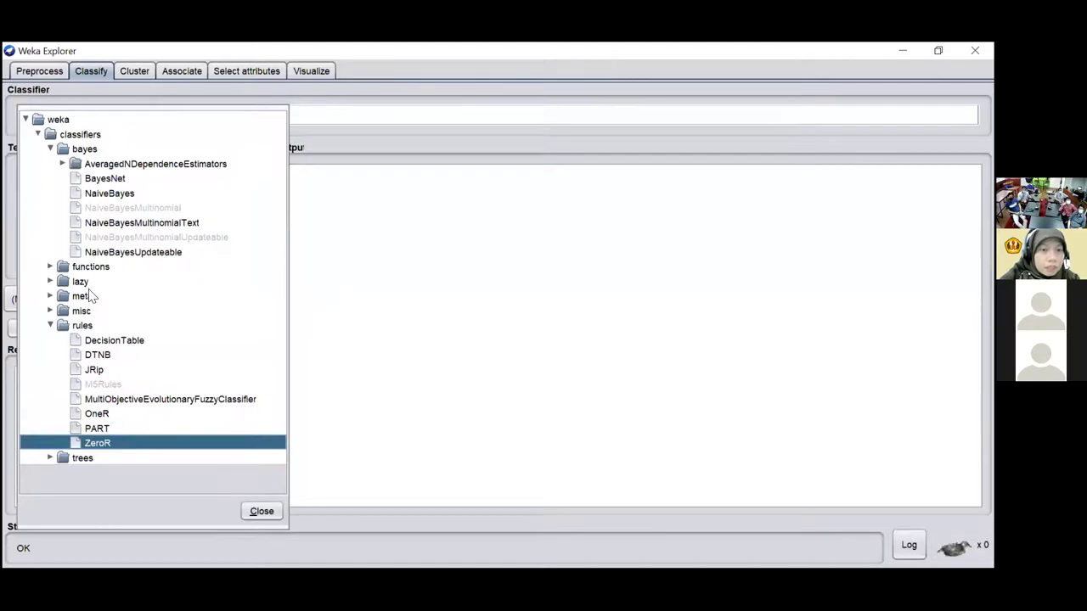
{"action": "left_click", "coordinate": [50, 458]}
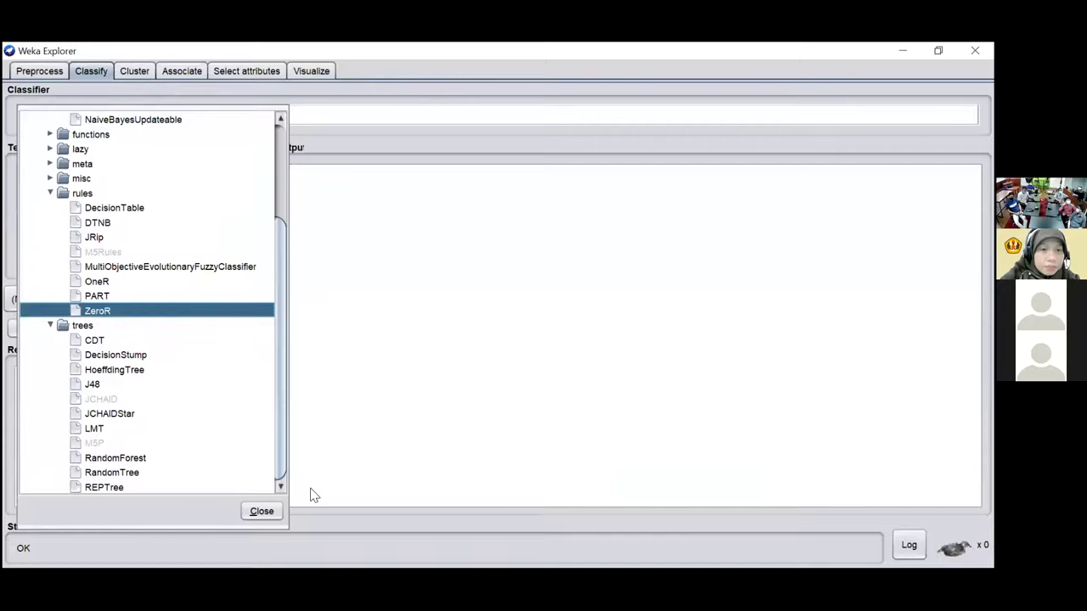
{"action": "left_click", "coordinate": [94, 383]}
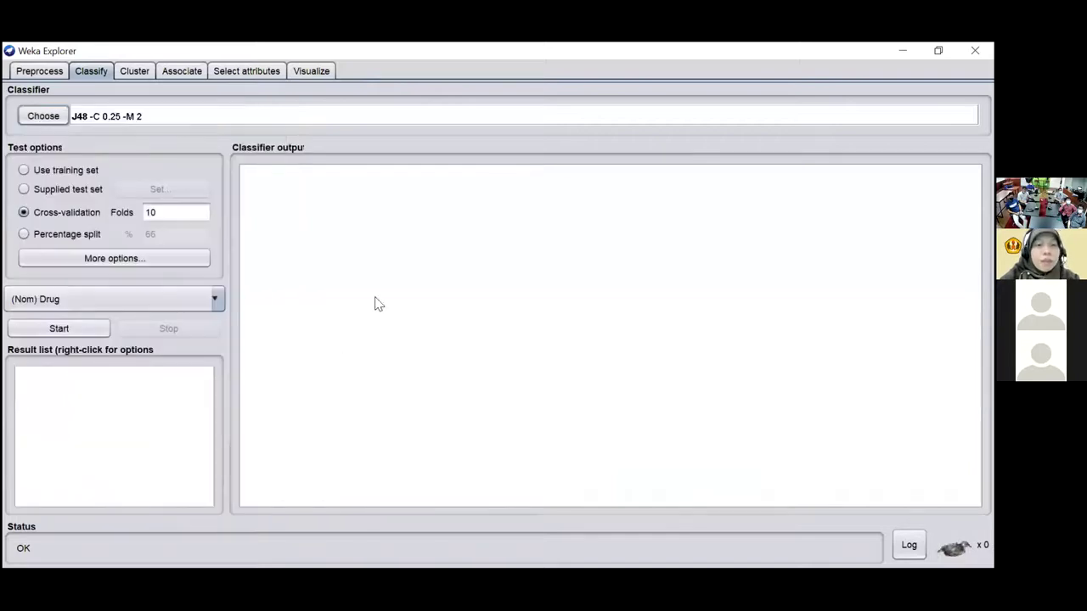
Run the J48 classifier with a 66% percentage split and review the evaluation summary.
{"action": "left_click", "coordinate": [24, 236]}
{"action": "left_click", "coordinate": [69, 331]}
{"action": "scroll", "coordinate": [702, 357], "scroll_direction": "up", "scroll_amount": 4}
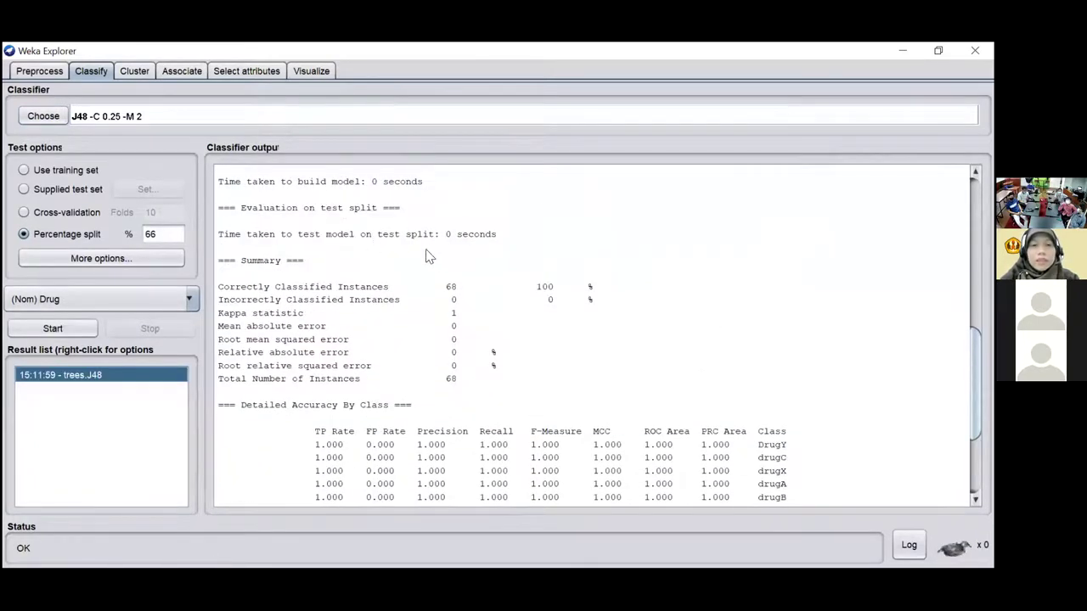
Visualize the decision tree of the trees.J48 result in the tree visualizer window.
{"action": "right_click", "coordinate": [150, 380]}
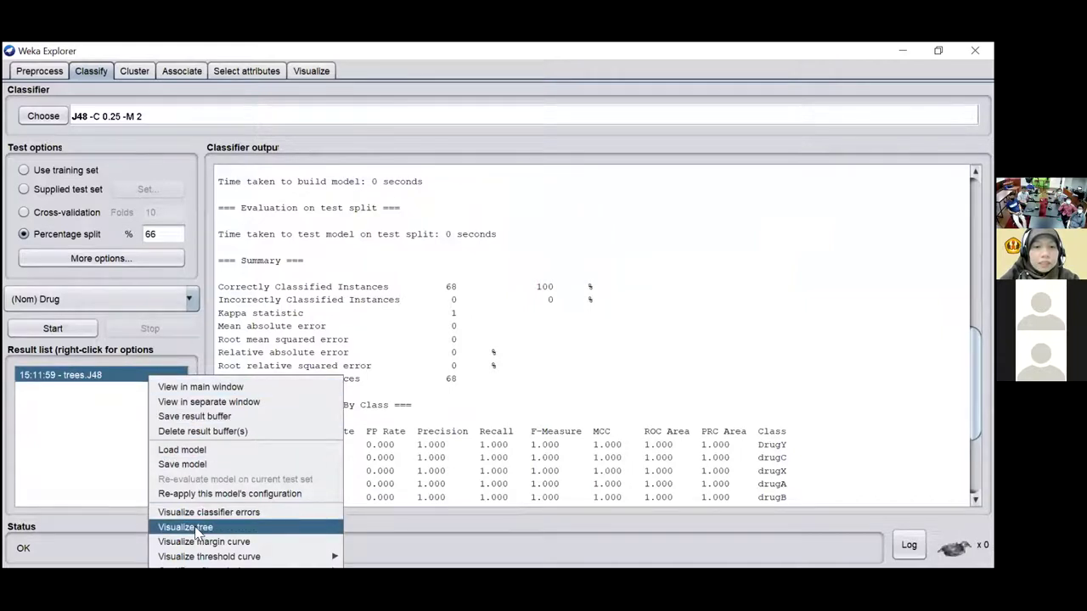
{"action": "key", "text": "Return"}
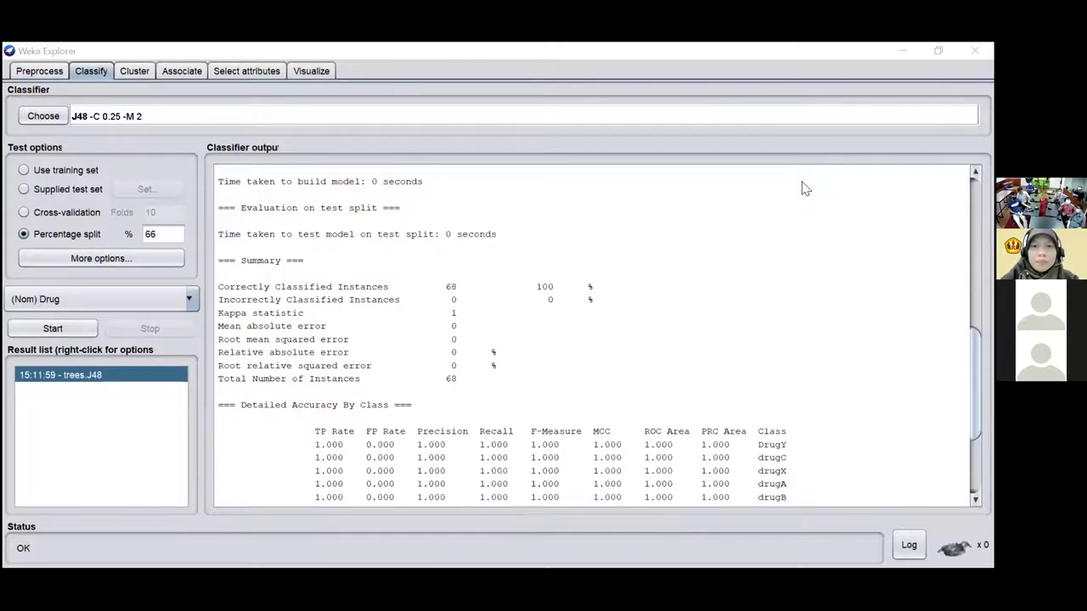
{"action": "key", "text": "alt+Tab"}
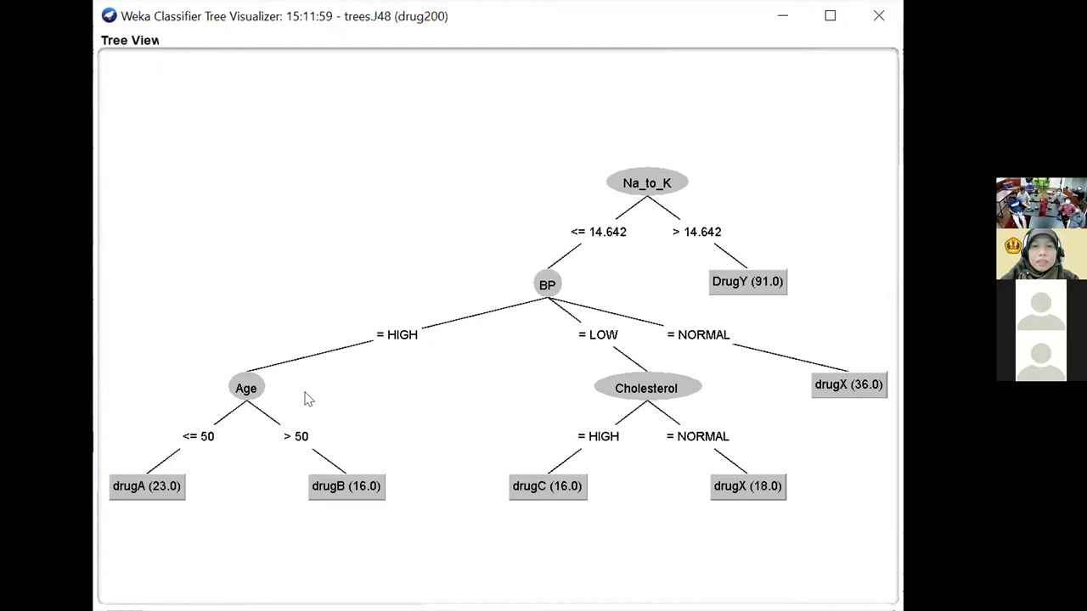